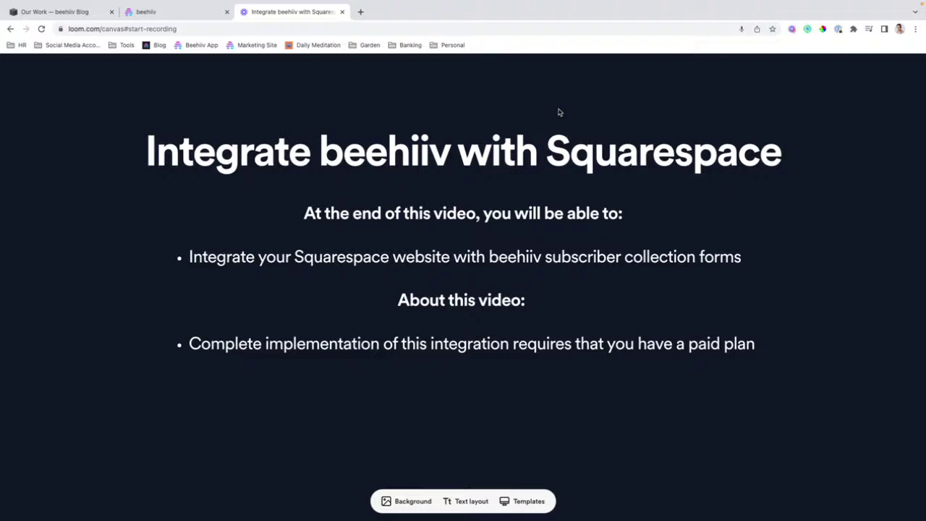
Switch to beehiiv and view the embed options of the Squarespace Form in the subscribe forms settings.
click(171, 16)
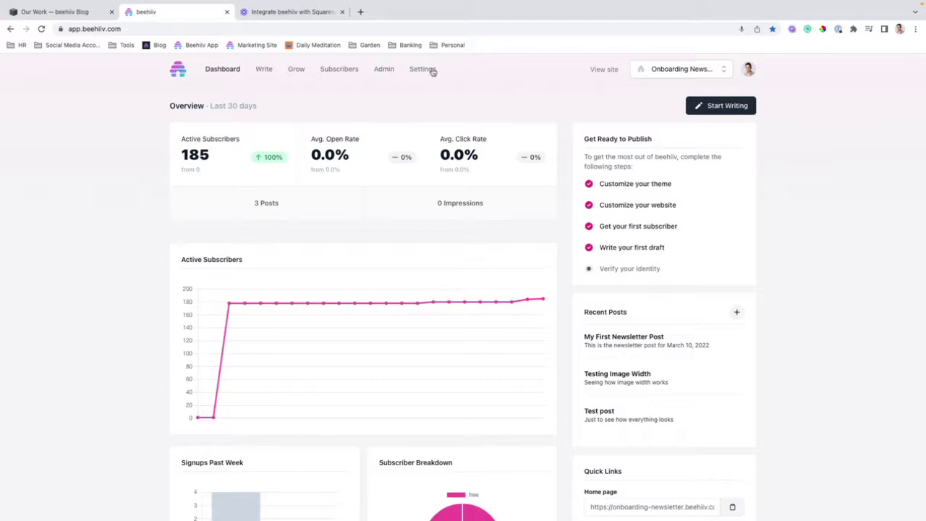
click(430, 71)
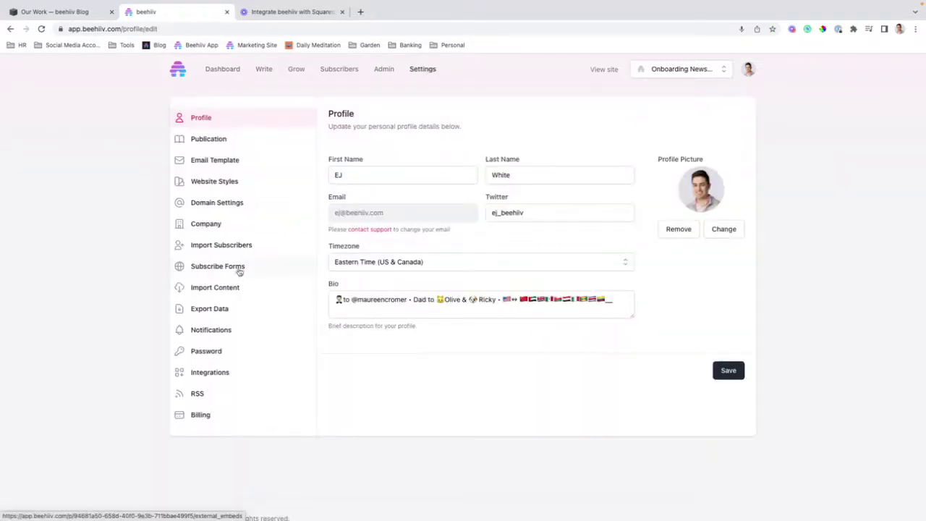
click(239, 269)
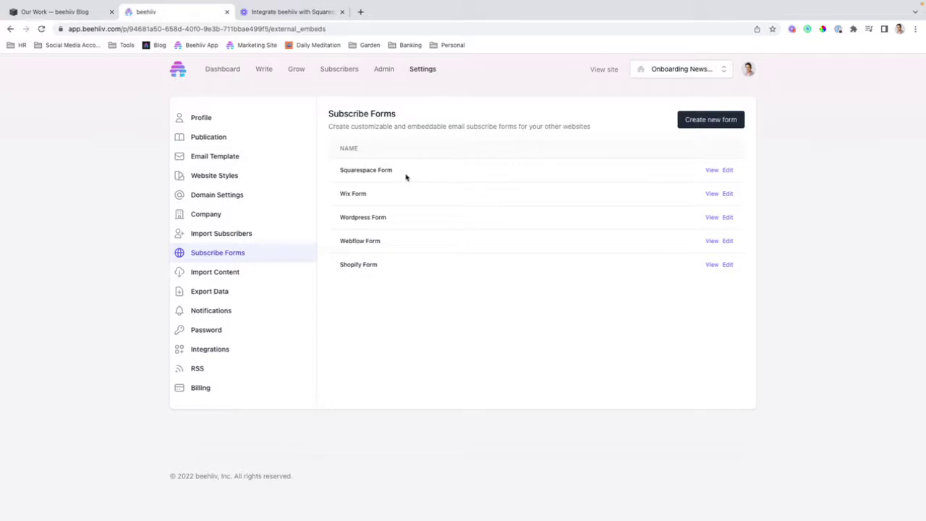
click(711, 171)
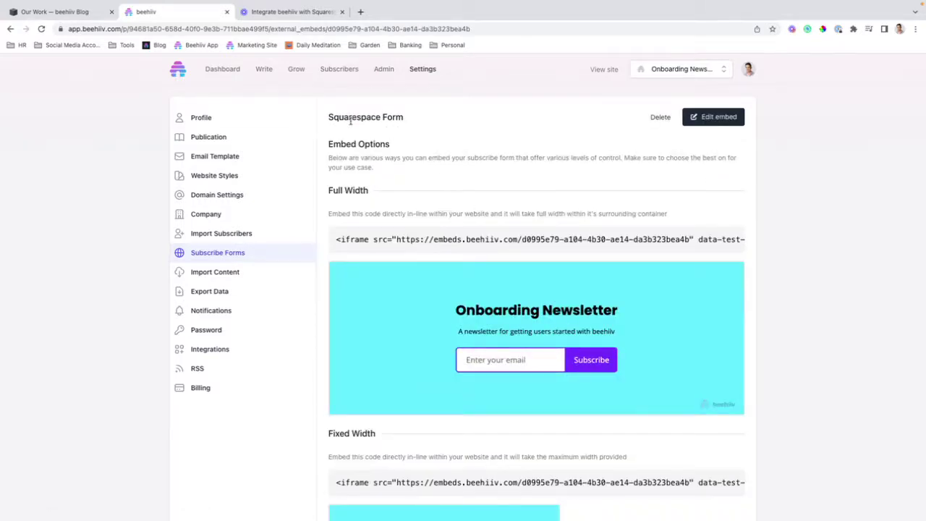
Copy the form's Slim Embed iframe code after looking over the full-width and fixed-width options.
scroll(399, 246, down, 5)
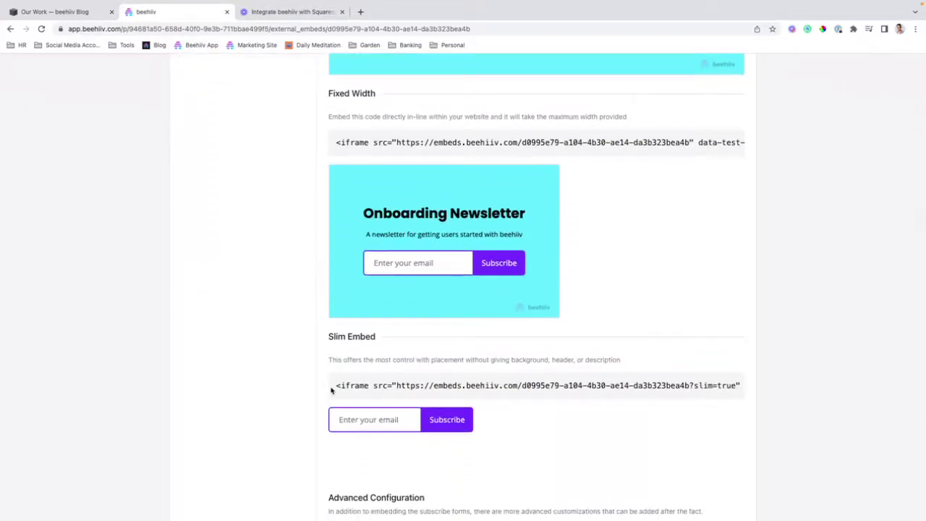
drag(331, 389, 728, 397)
scroll(637, 337, up, 3)
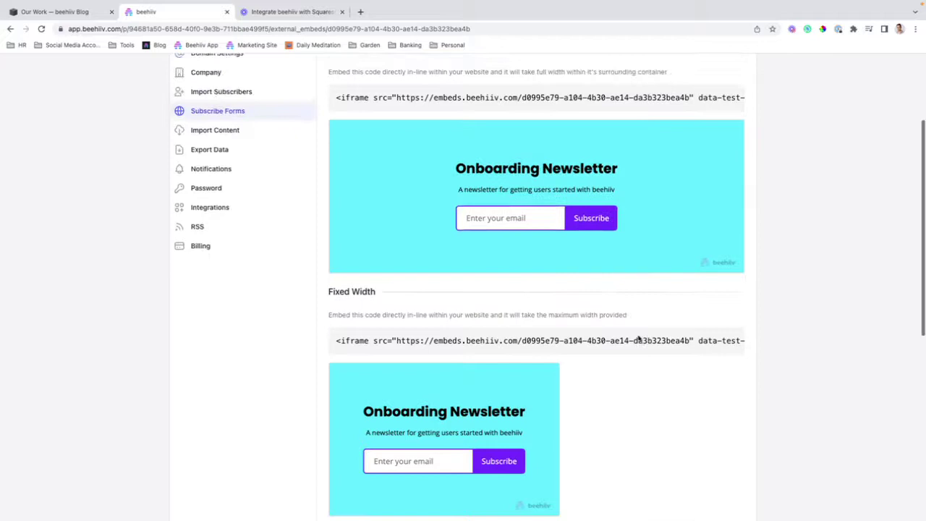
scroll(630, 337, down, 6)
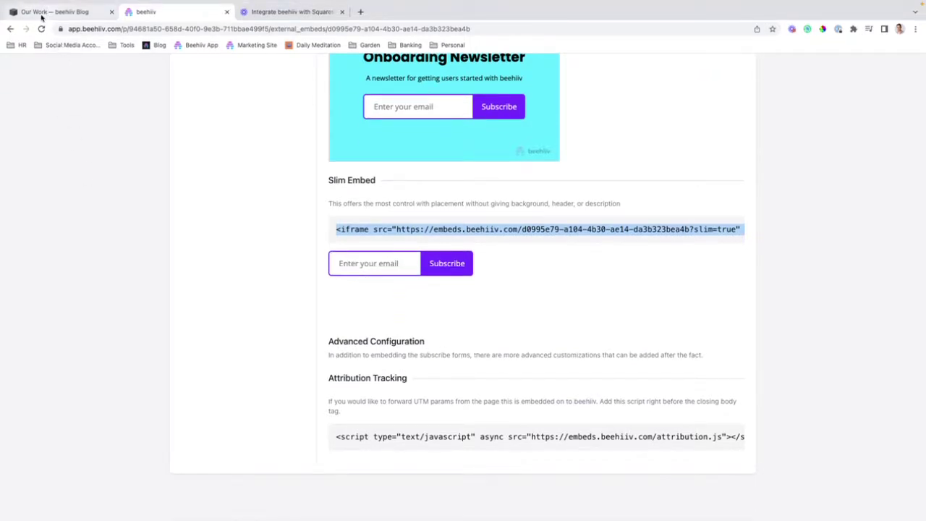
Switch to the Squarespace site and open the footer of the Our Work page for editing.
click(42, 15)
scroll(641, 258, down, 2)
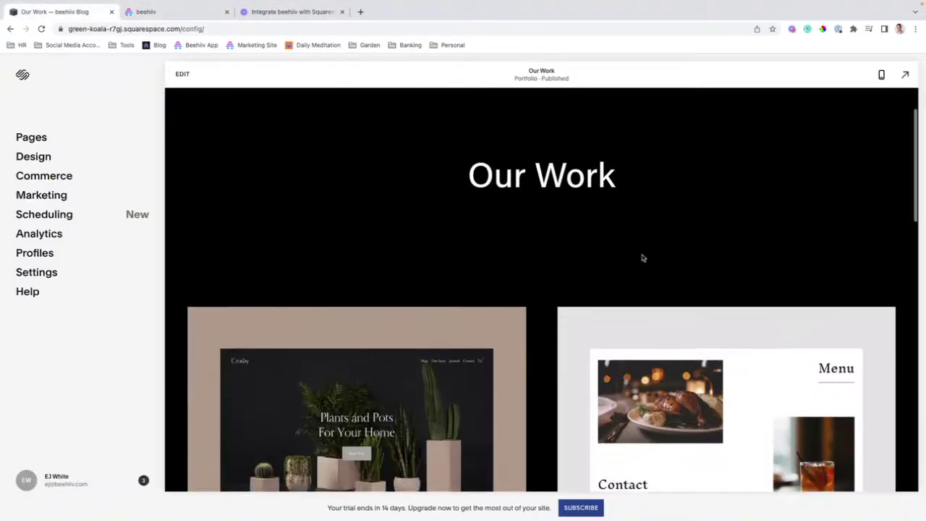
scroll(641, 258, down, 10)
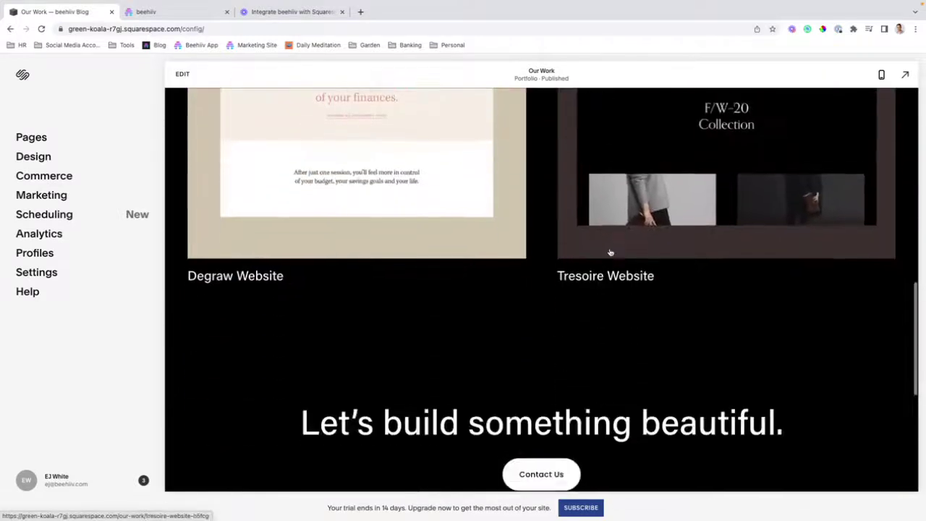
scroll(610, 252, down, 3)
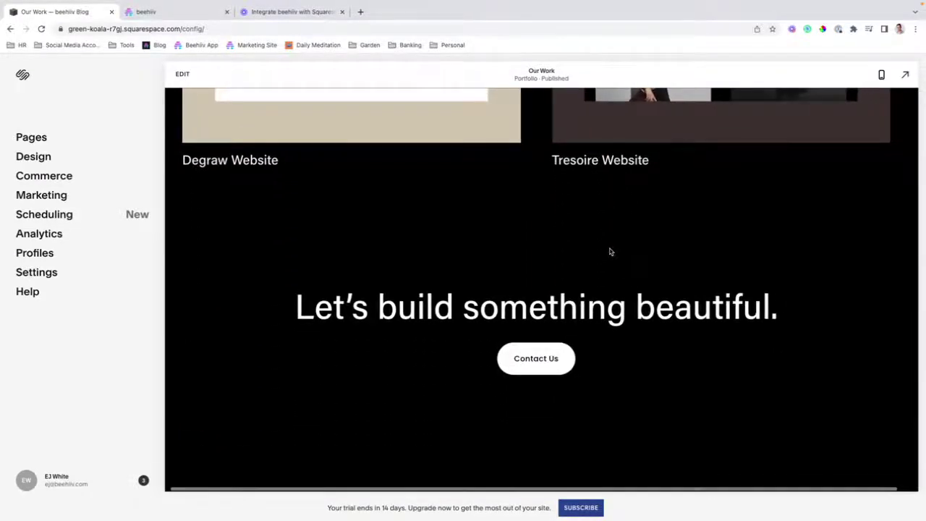
scroll(610, 252, down, 2)
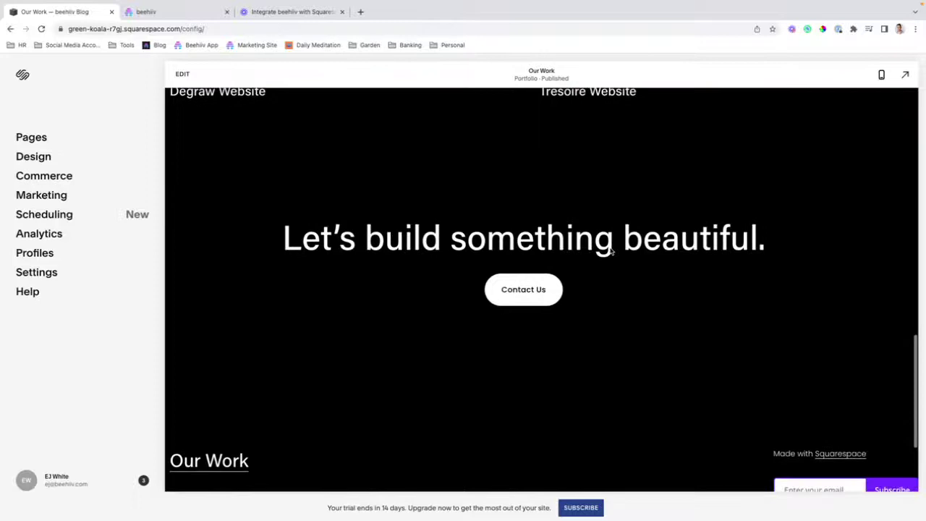
scroll(610, 251, down, 3)
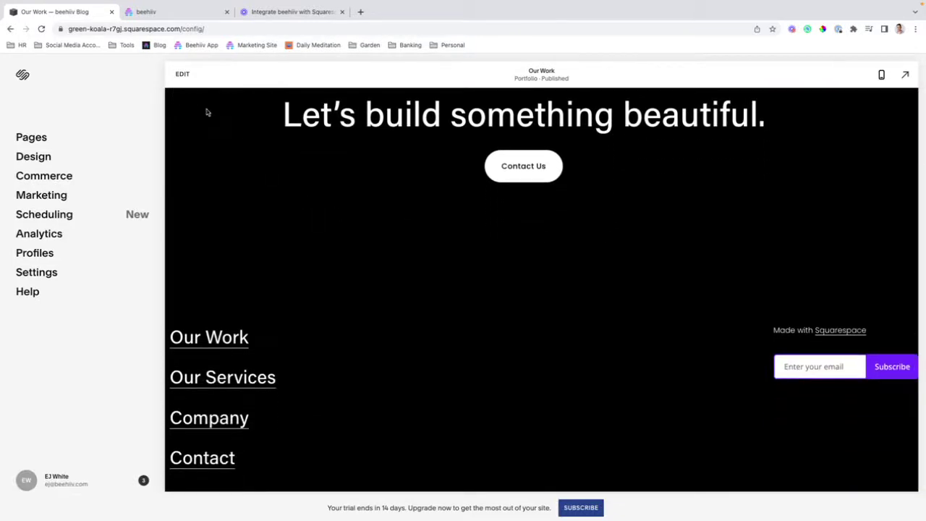
click(181, 74)
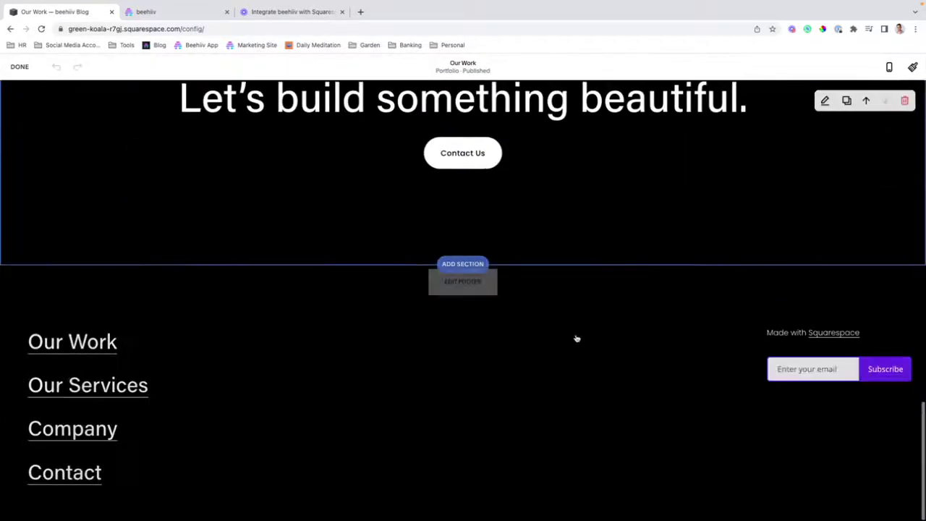
click(455, 282)
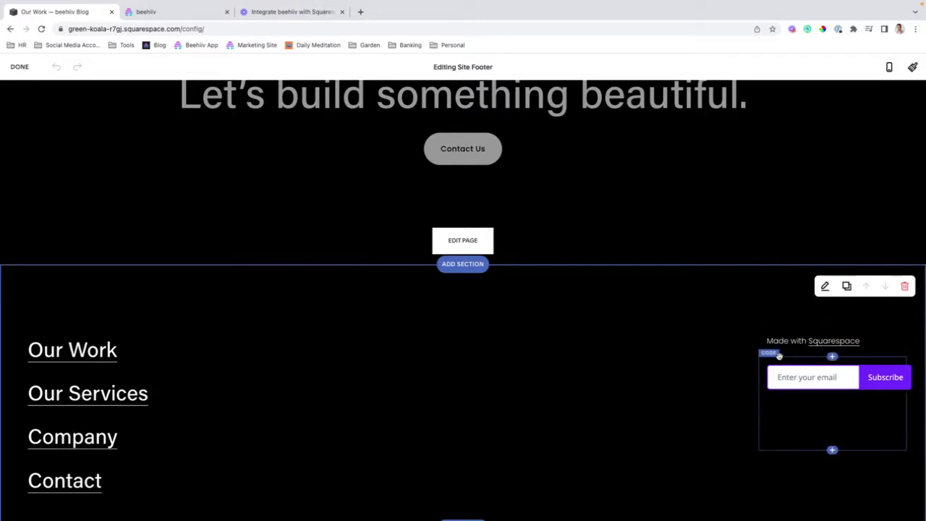
Look through the block types that can be added to the footer, including the Code block.
click(832, 355)
scroll(803, 377, down, 3)
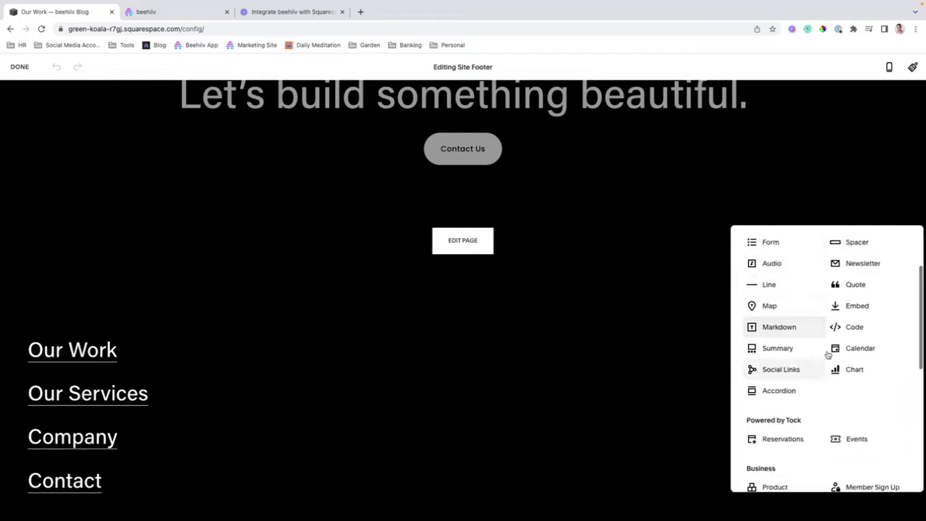
click(649, 314)
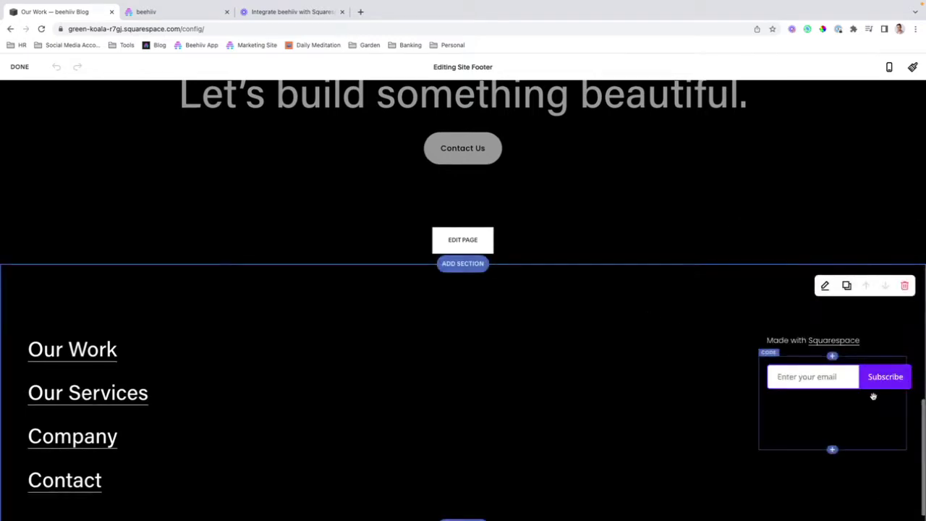
Replace the HTML in the footer's code block with the beehiiv slim embed iframe code.
click(777, 357)
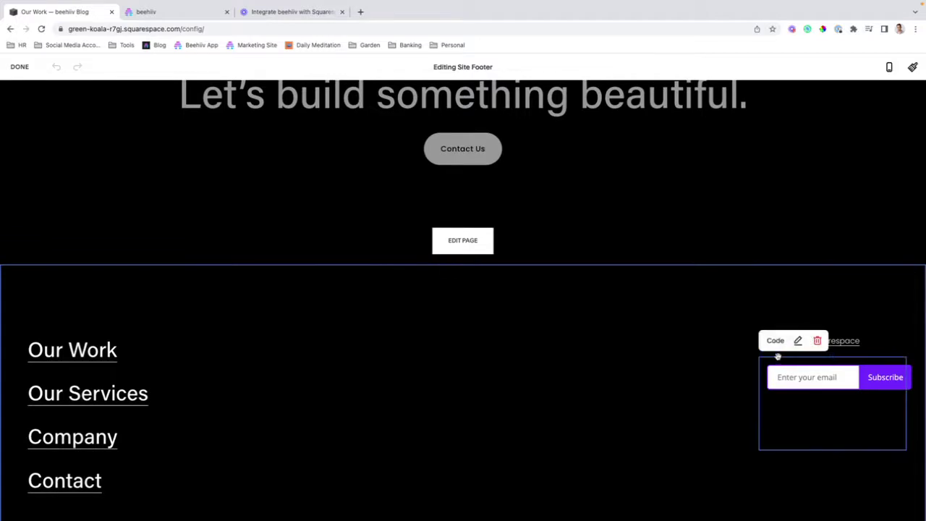
click(798, 340)
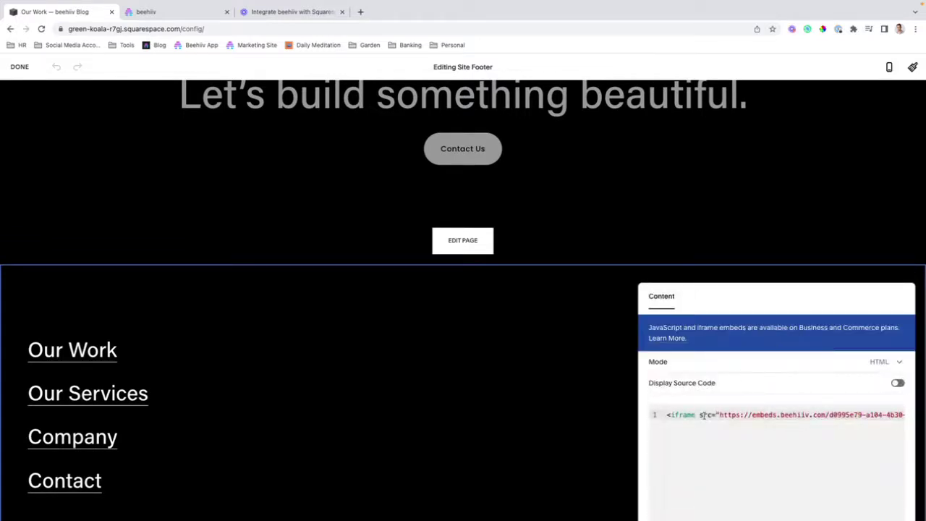
click(706, 381)
key(ctrl+a)
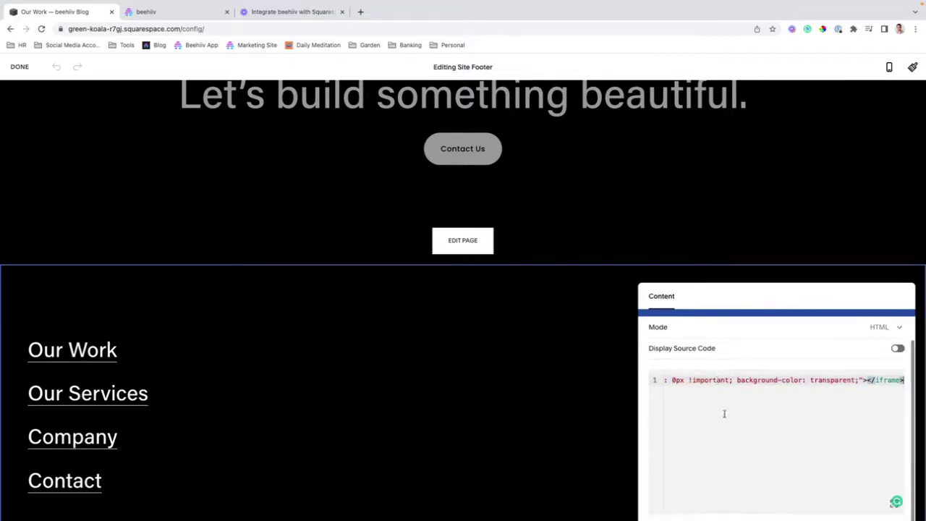
click(605, 346)
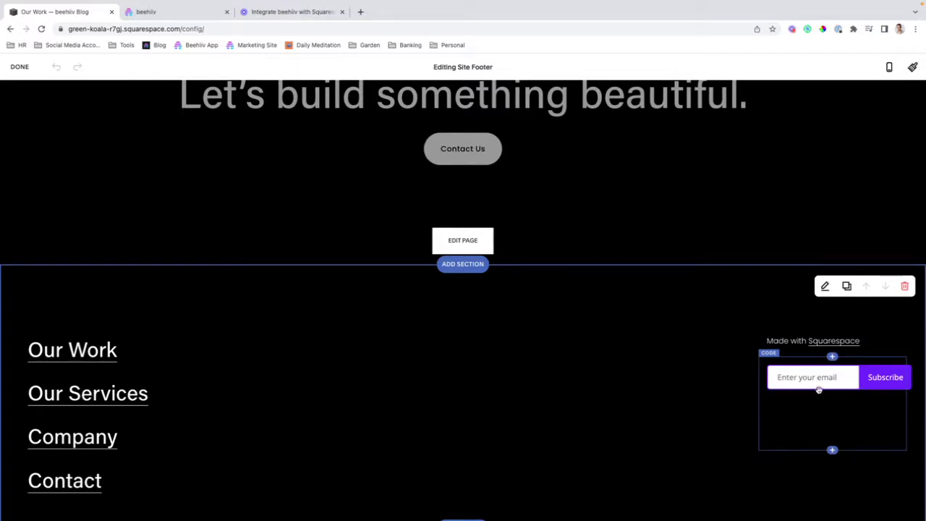
Reopen the footer's code block and read the notice on plan requirements for JavaScript and iframe embeds.
click(777, 360)
click(796, 343)
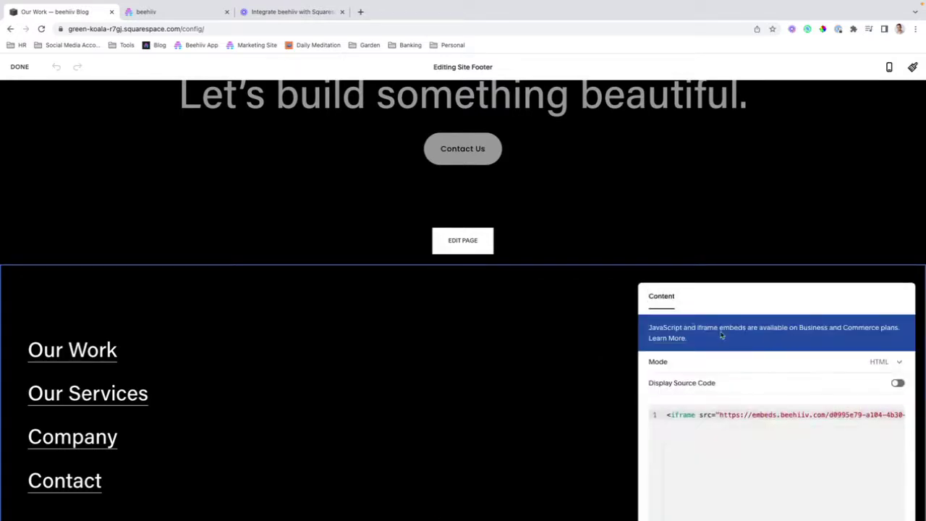
drag(654, 325, 714, 339)
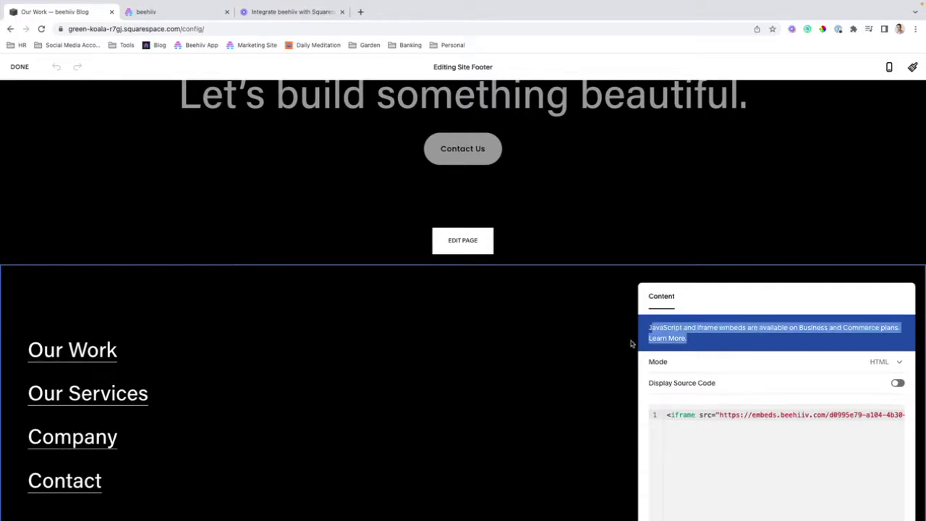
click(598, 345)
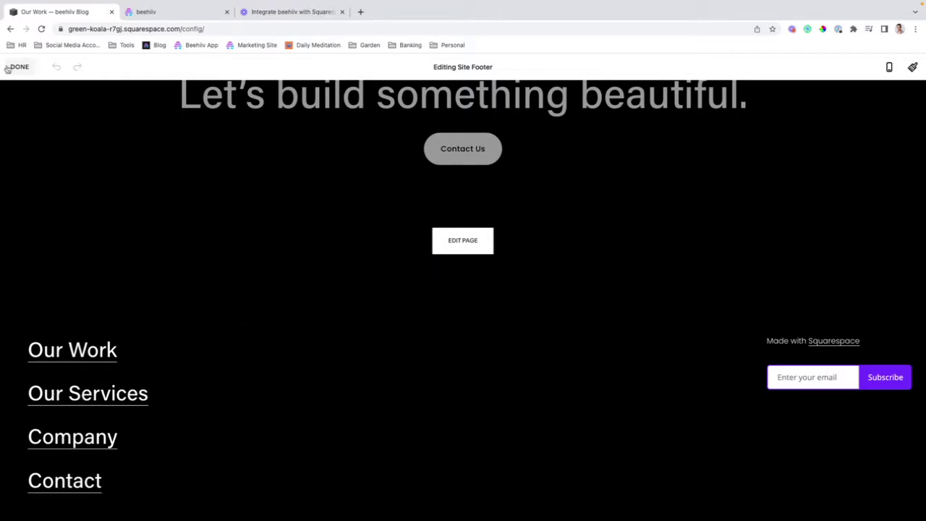
Finish editing the footer and open the site's Code Injection settings under the advanced settings.
click(19, 66)
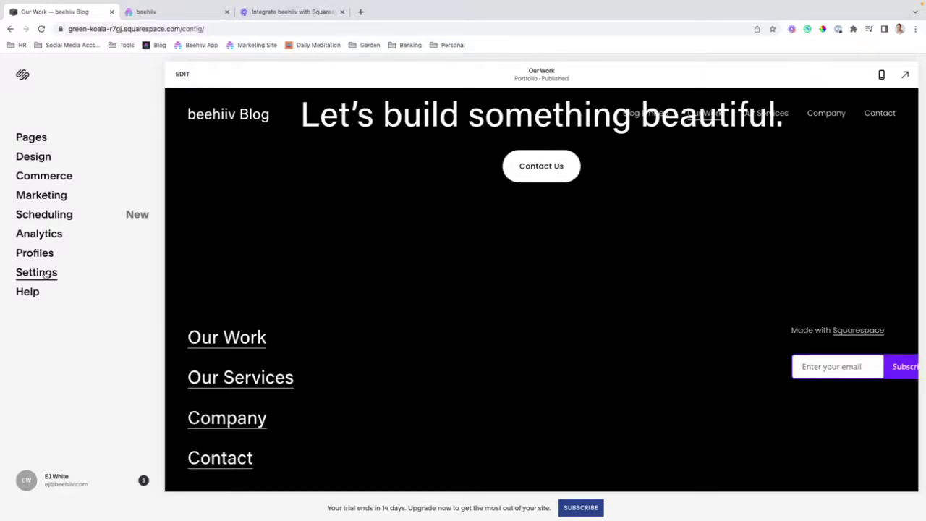
click(45, 274)
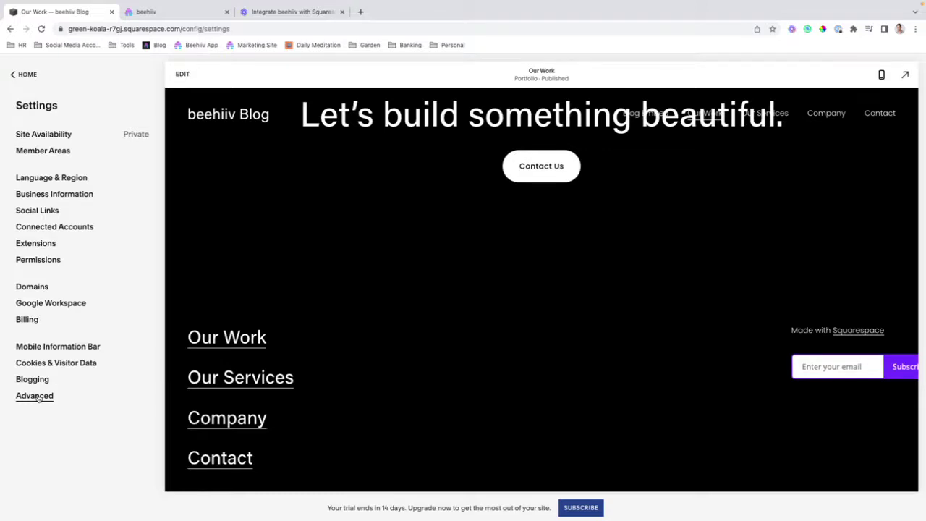
click(35, 396)
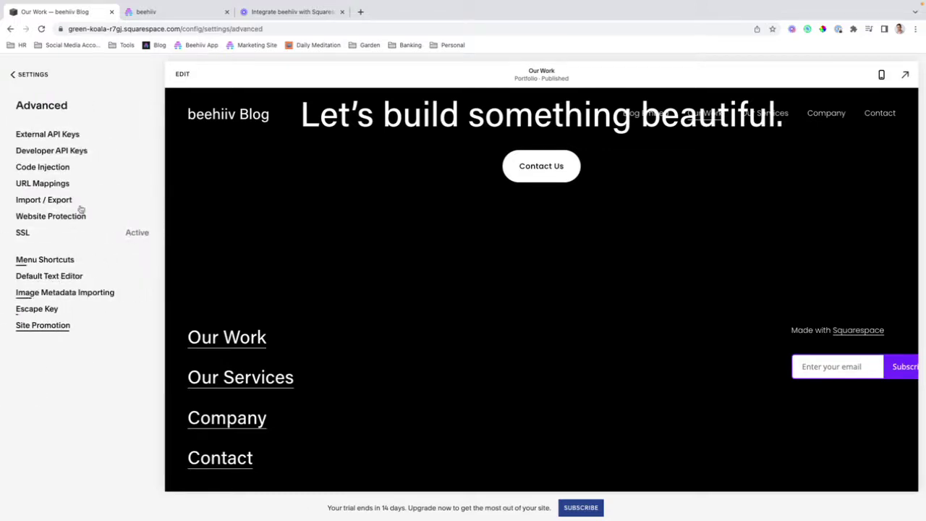
click(64, 168)
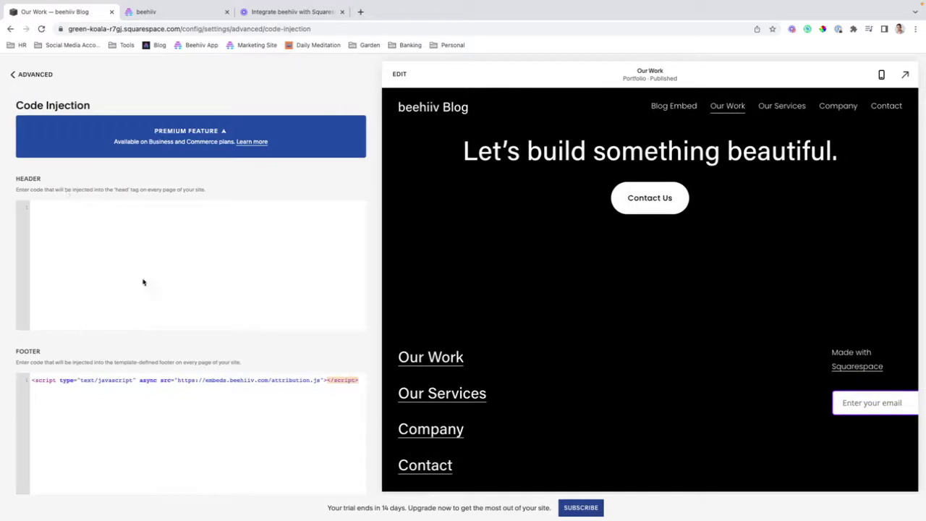
Switch to beehiiv and copy the Attribution Tracking script for the Squarespace Form.
click(204, 12)
click(372, 438)
key(ctrl+c)
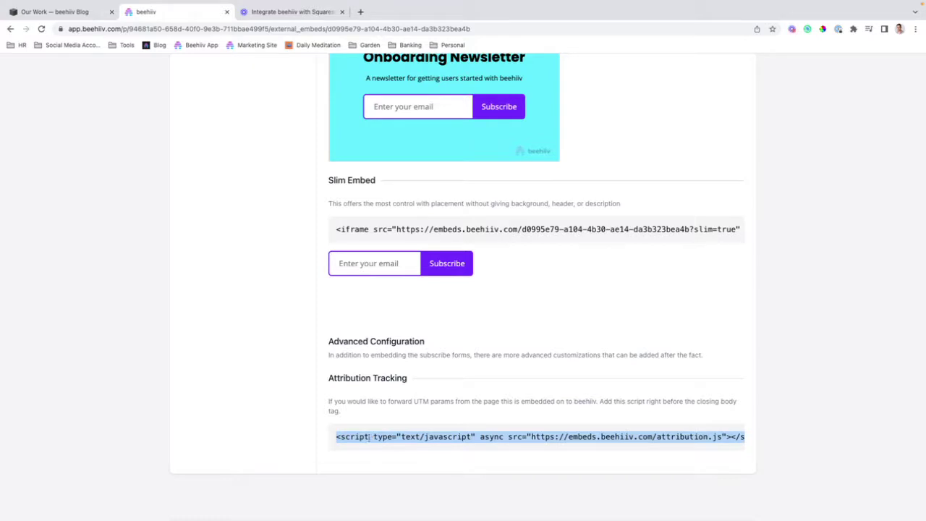
Back in Squarespace, replace the footer code injection with the copied attribution.js script, save it, and return to the advanced settings.
click(54, 12)
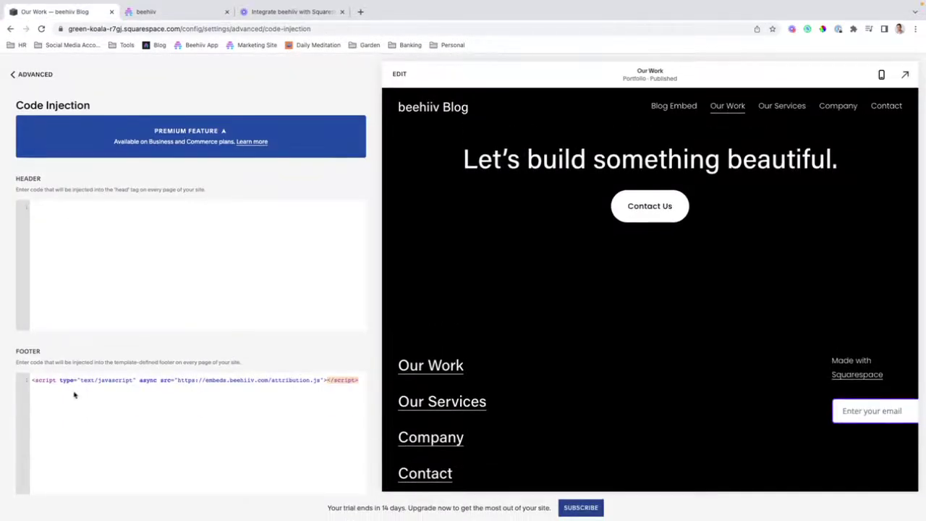
triple_click(76, 386)
key(ctrl+v)
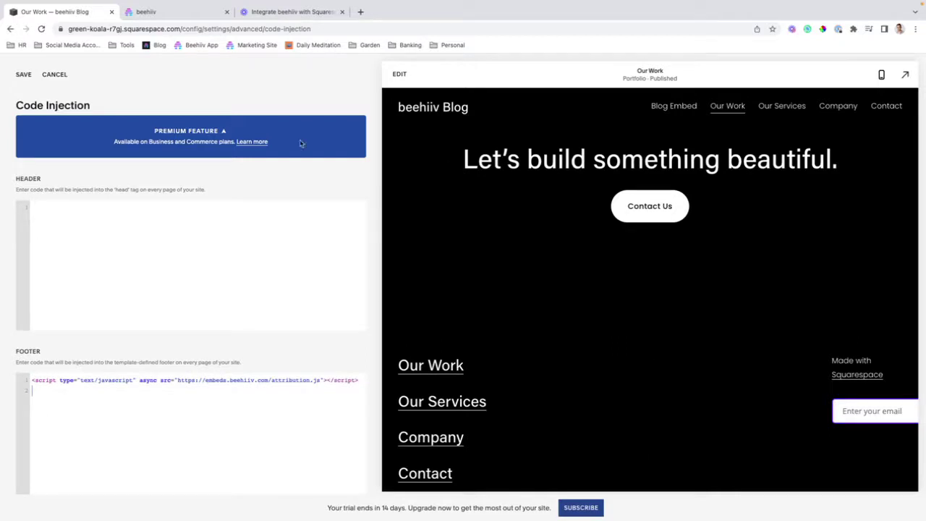
click(24, 75)
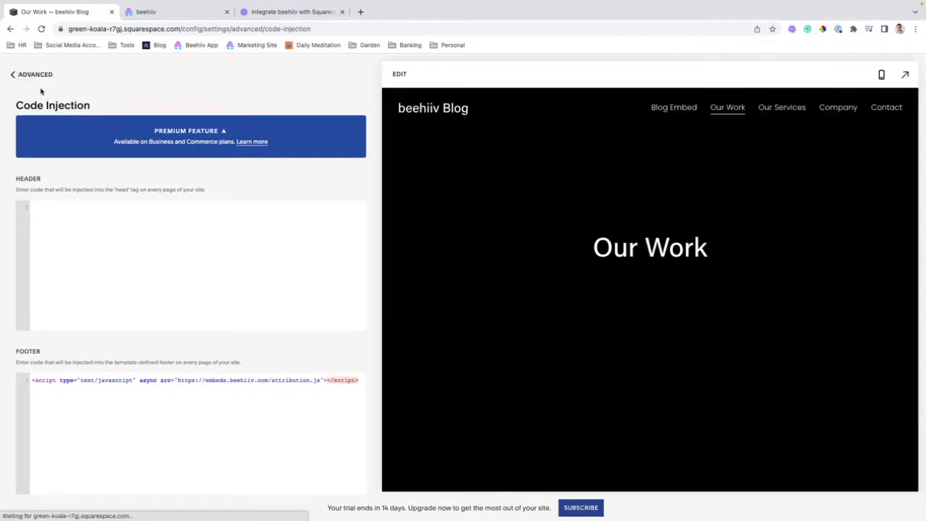
click(34, 76)
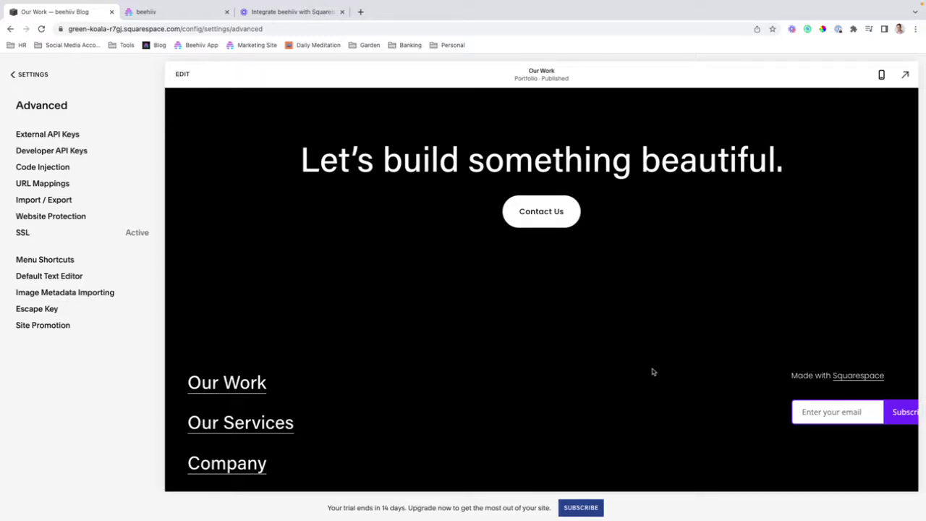
Check the acquisition source of the newest subscriber in beehiiv's Subscribers list, and return to the Squarespace site.
click(190, 14)
scroll(391, 174, up, 5)
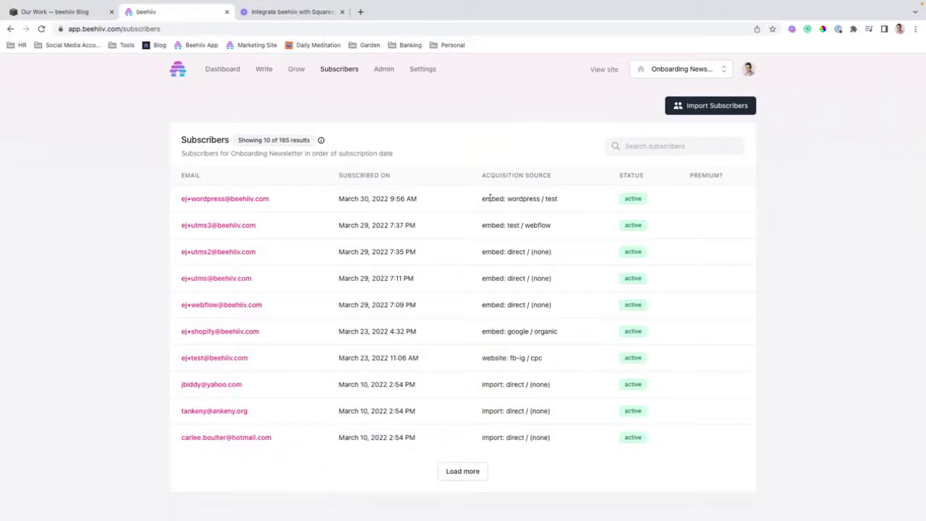
drag(482, 198, 560, 199)
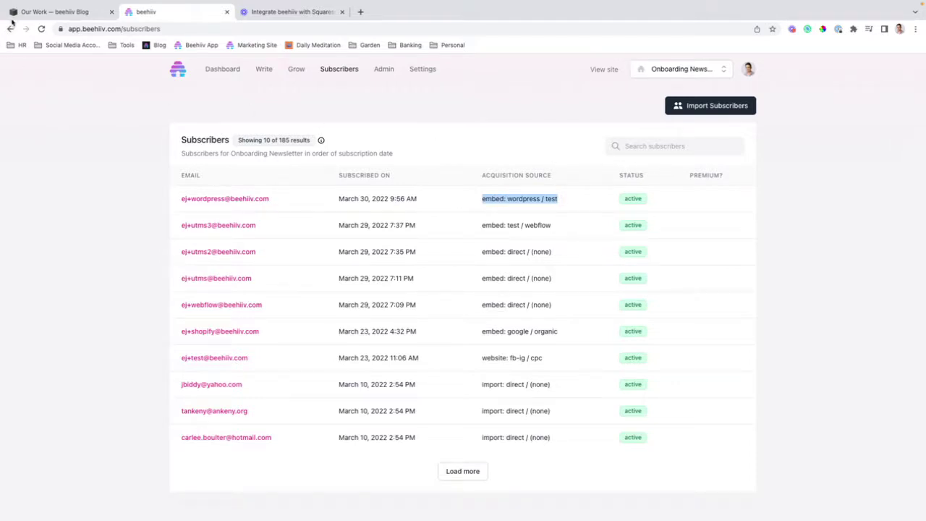
click(14, 19)
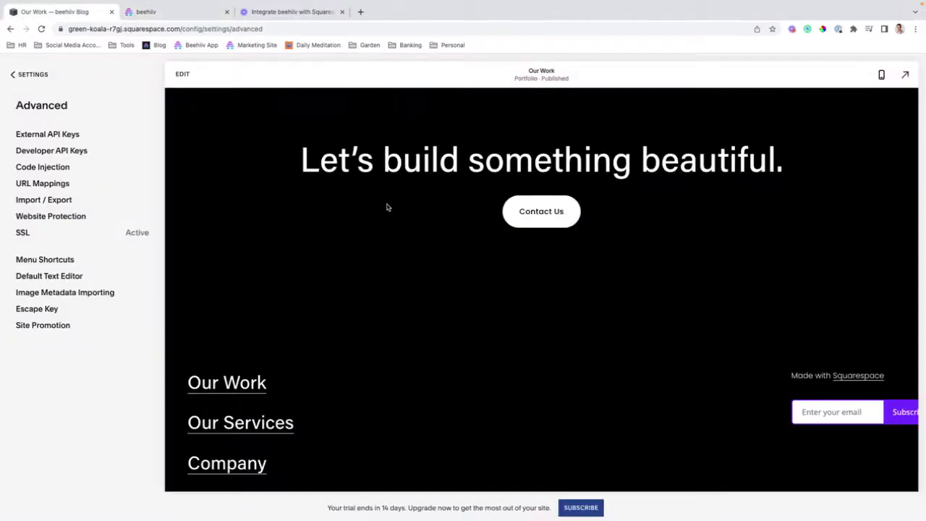